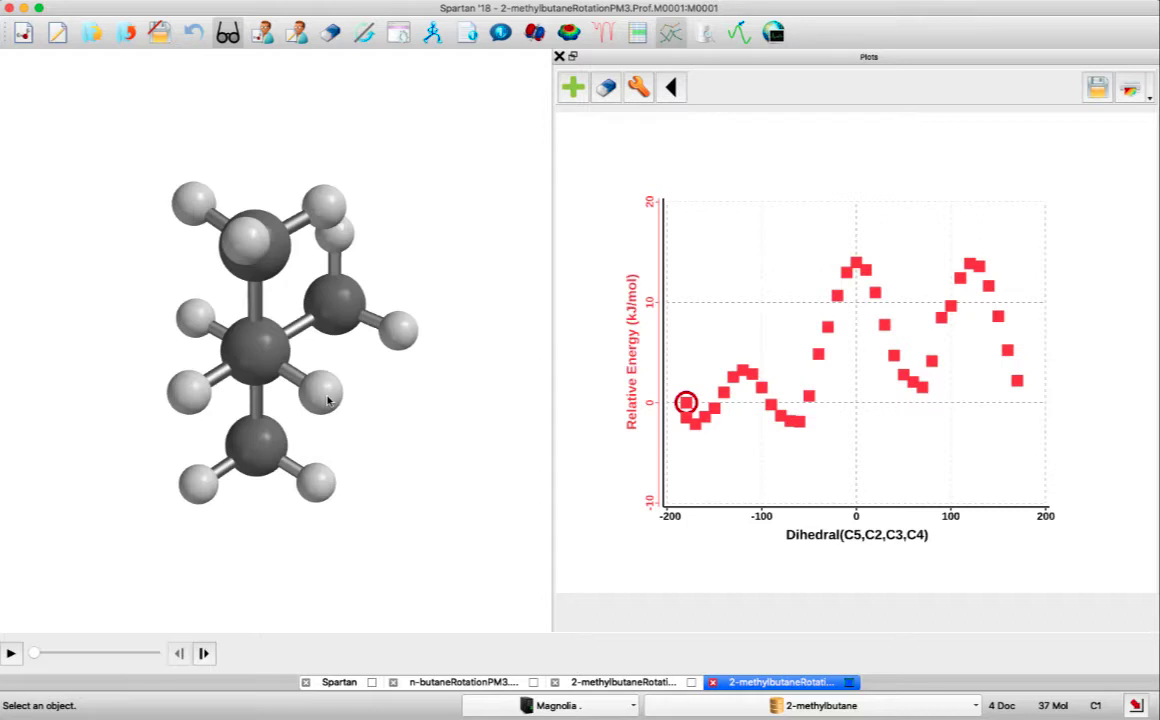
Rotate the 2-methylbutane model from end-on to a side view of the C2–C3 bond.
left_click_drag(279, 478, 347, 479)
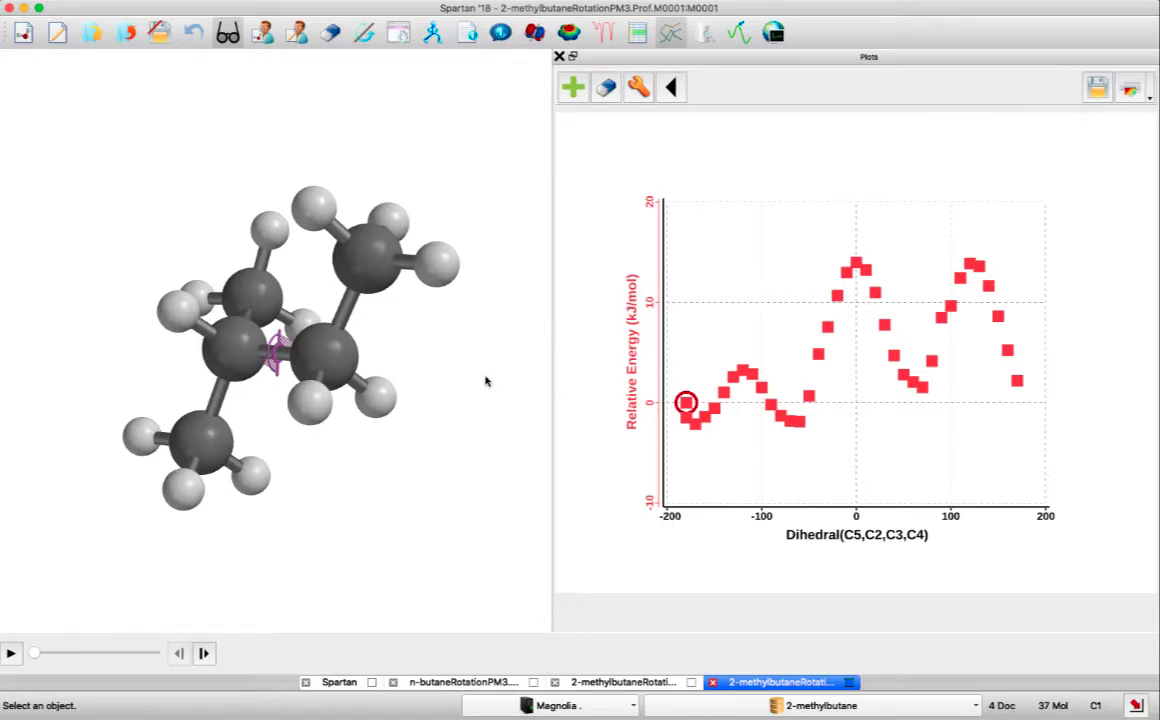
Rotate the model back so the C2–C3 bond points straight at the viewer.
left_click_drag(486, 381, 413, 375)
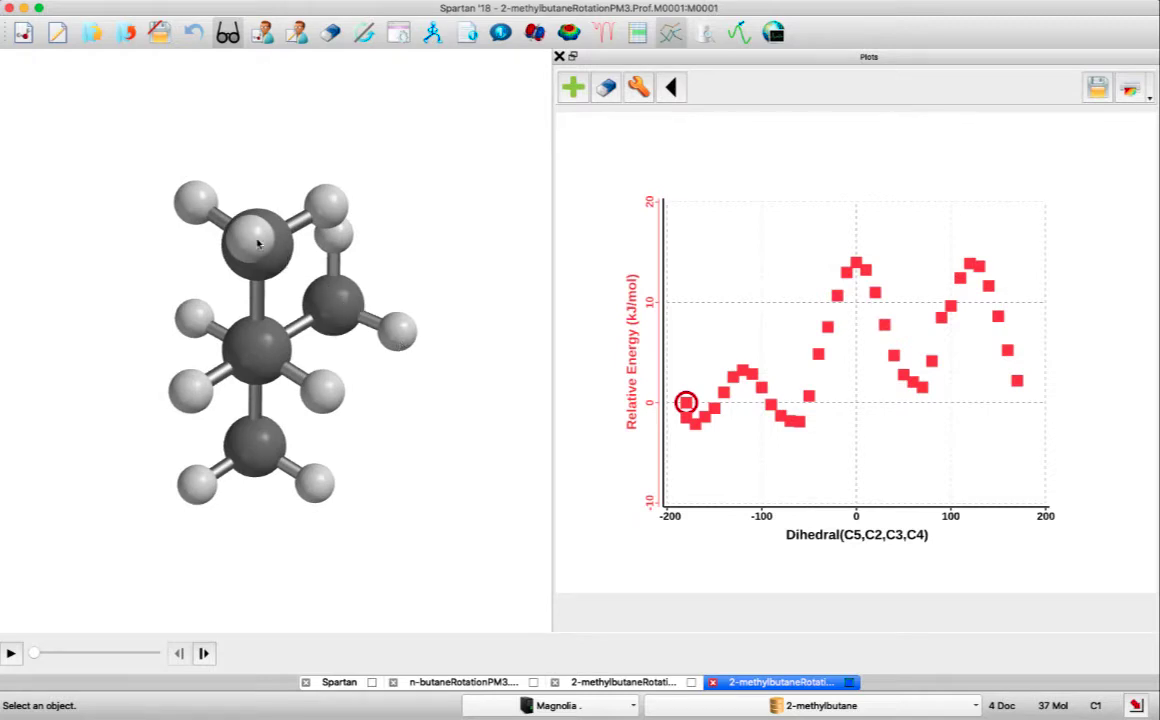
Step from M0001 to M0007, the minor peak near −120° at about 3 kJ/mol.
left_click(205, 653)
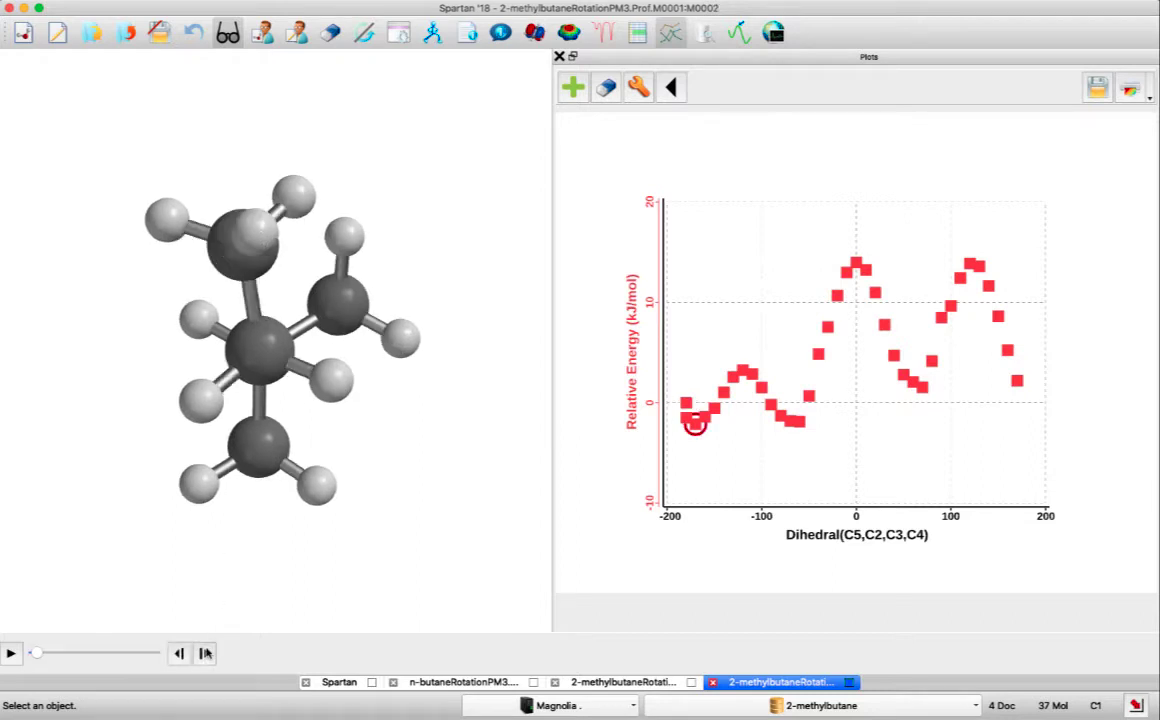
left_click(205, 653)
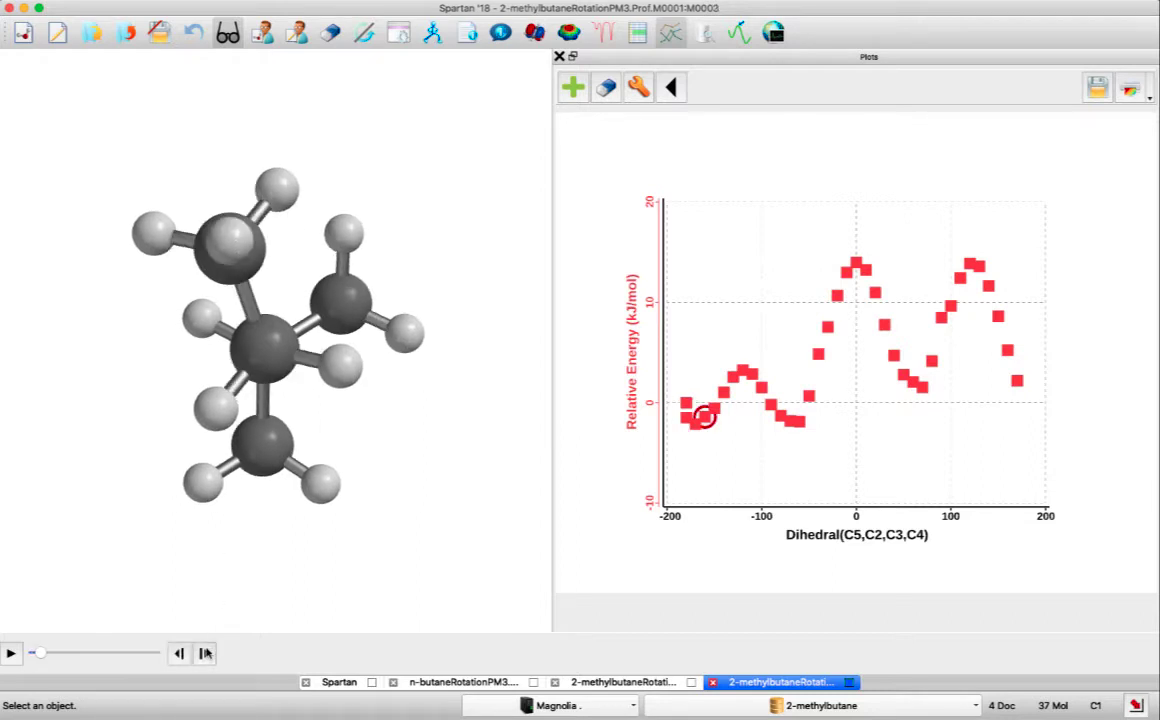
left_click(205, 653)
left_click(205, 653)
left_click(205, 653)
left_click(205, 653)
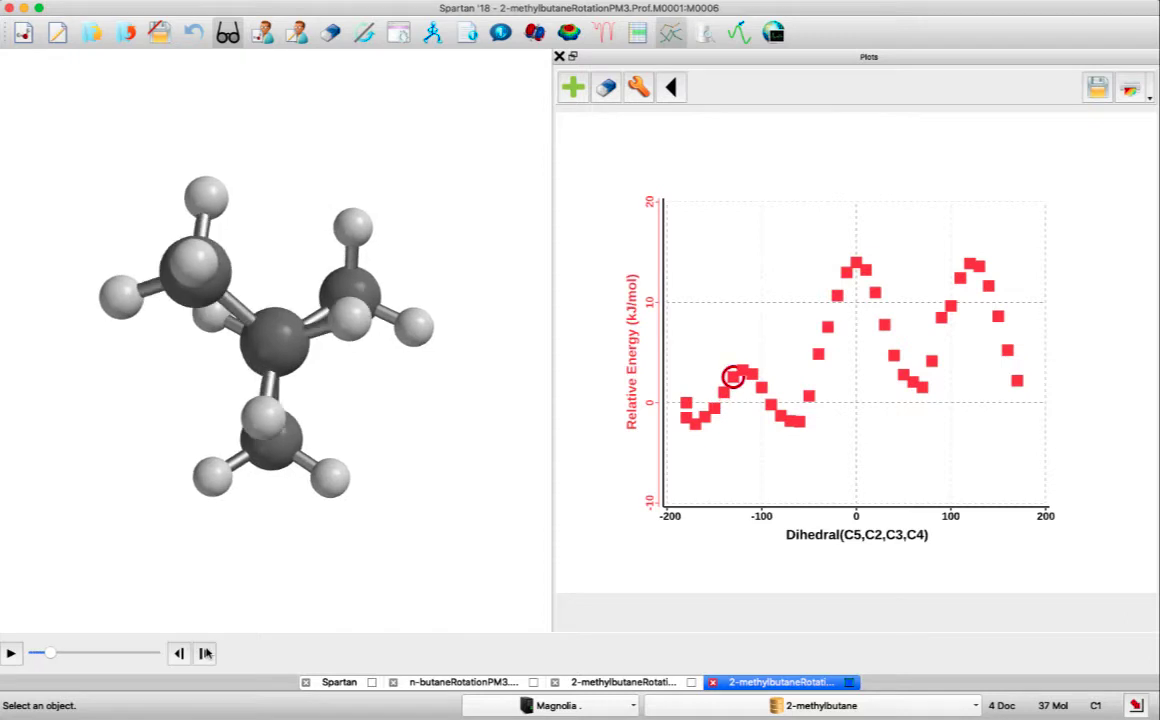
left_click(205, 653)
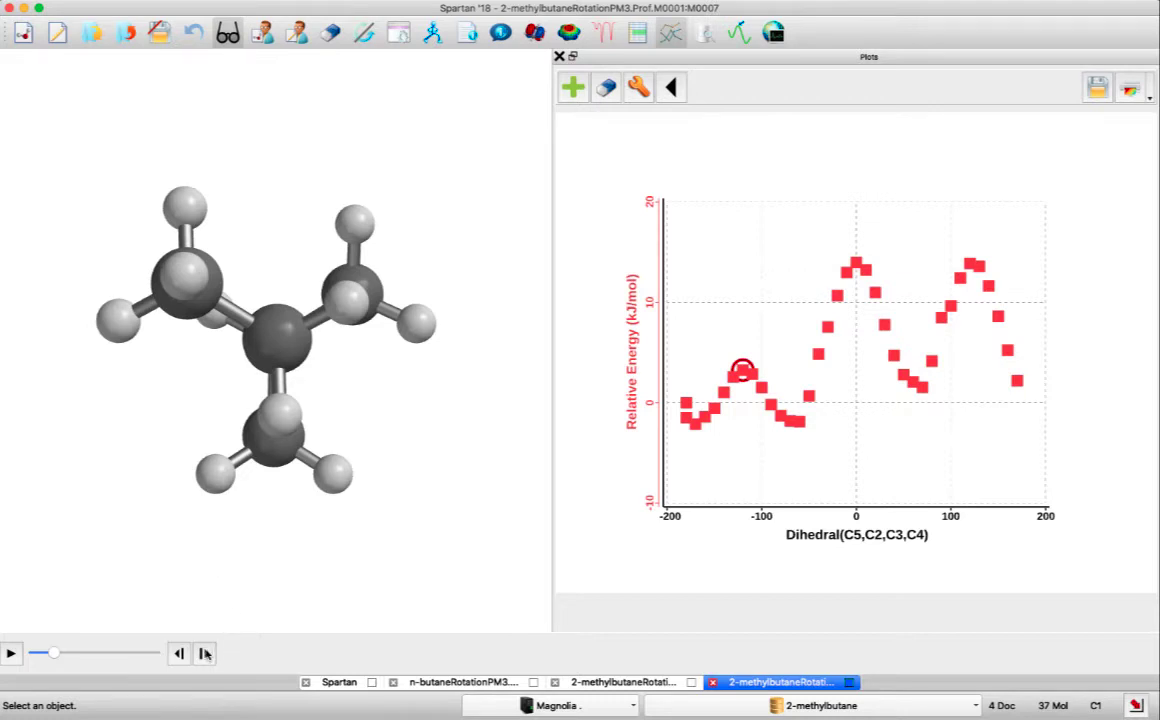
Step from M0007 to M0012, the minimum near −70° dihedral at about −2 kJ/mol.
left_click(205, 653)
left_click(205, 653)
left_click(205, 653)
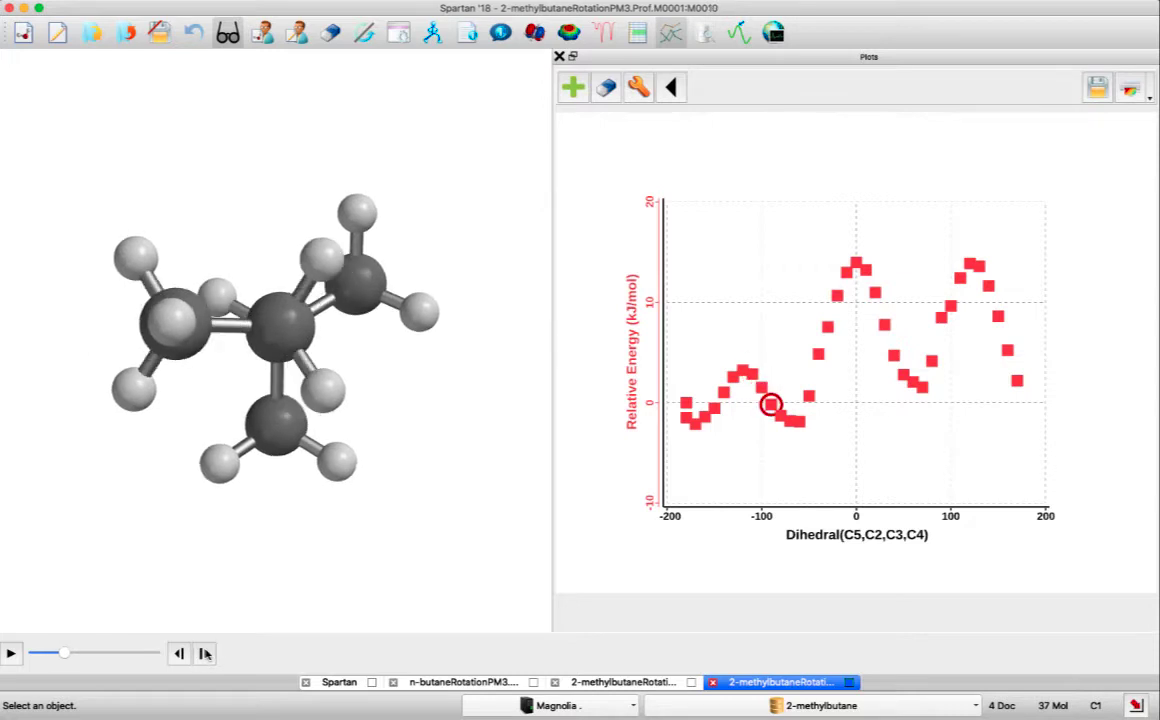
left_click(205, 653)
left_click(205, 653)
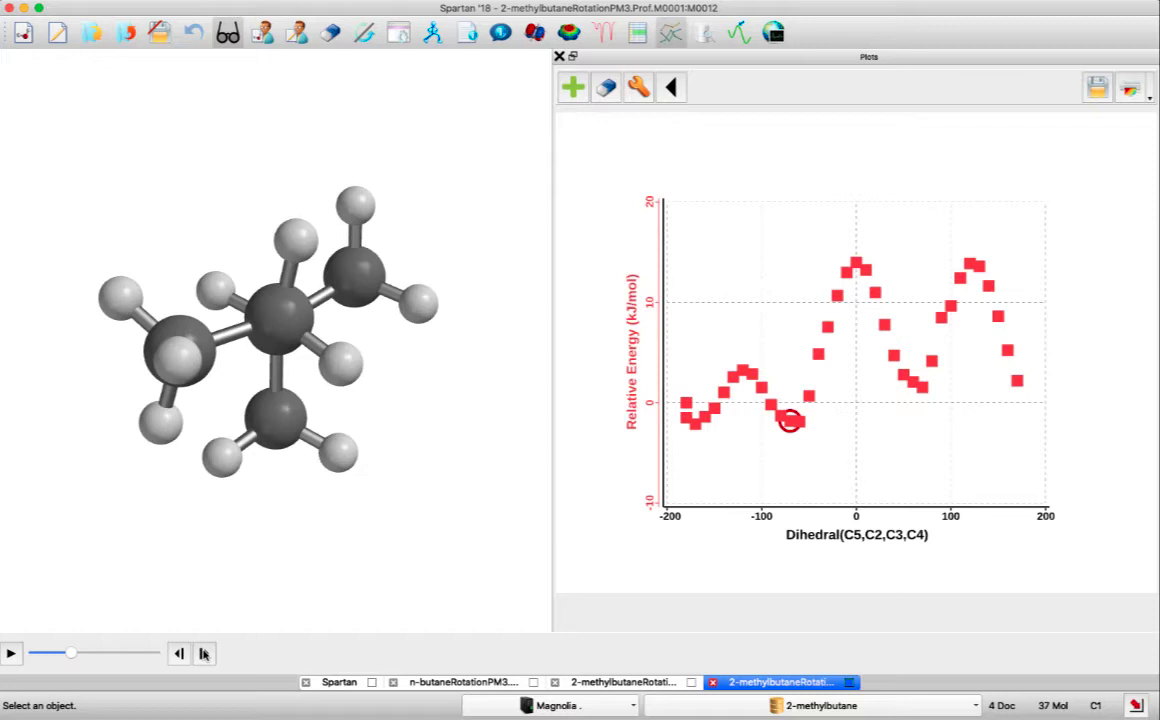
Step to M0019, the 14 kJ/mol eclipsed peak at 0°, and rotate it to a side view.
left_click(204, 653)
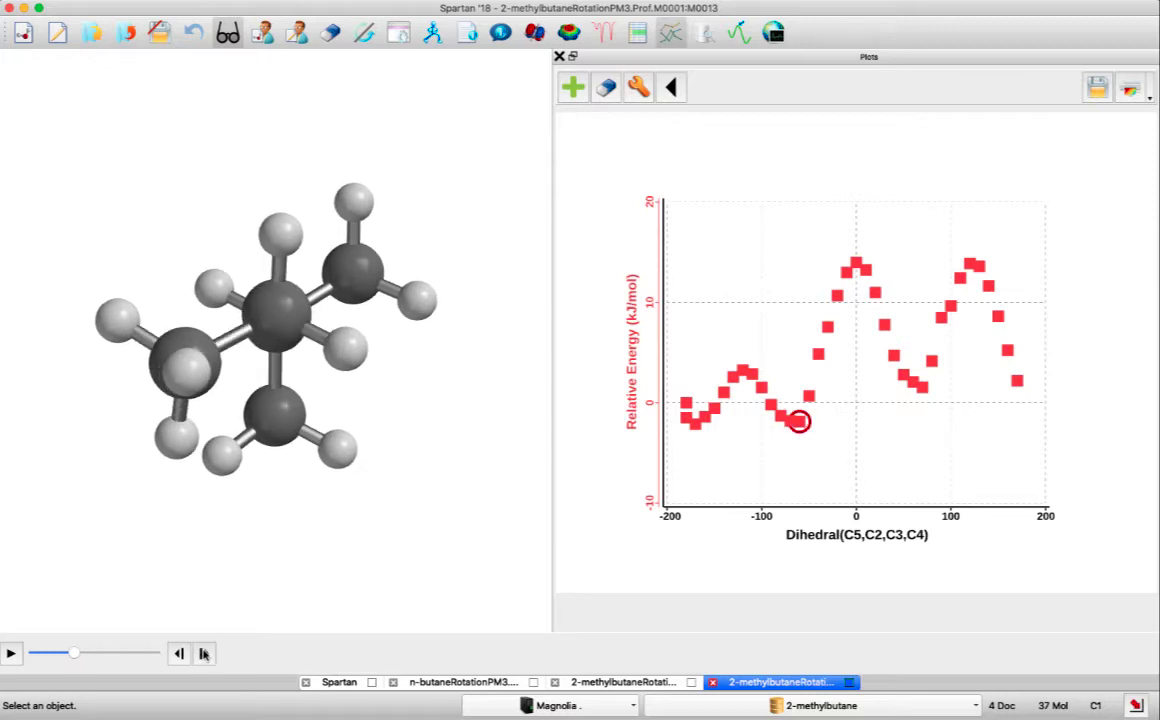
left_click(204, 653)
left_click(204, 653)
left_click(204, 653)
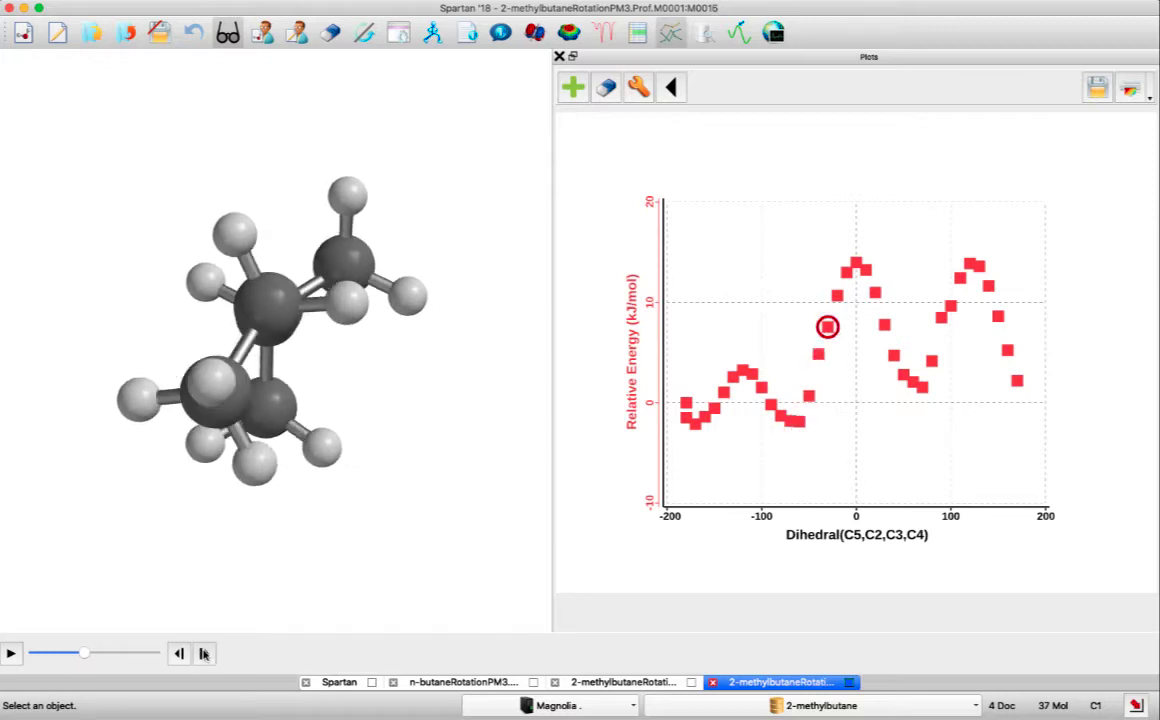
left_click(204, 653)
left_click(204, 653)
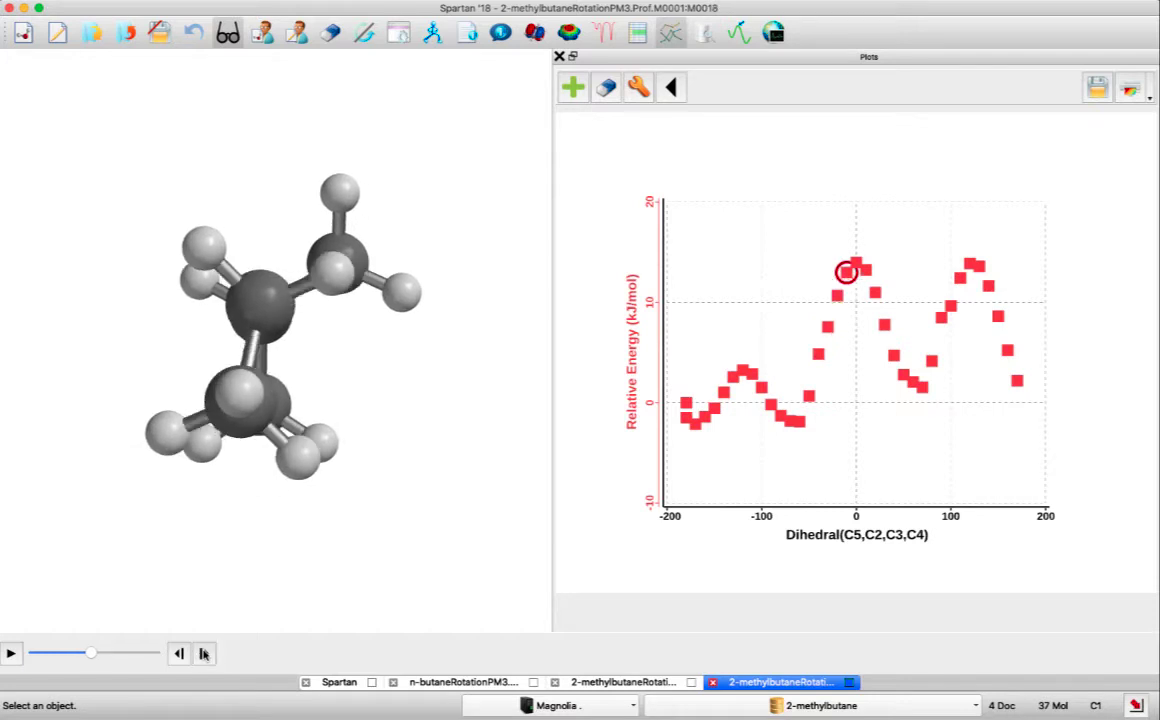
left_click(204, 653)
left_click_drag(311, 396, 265, 405)
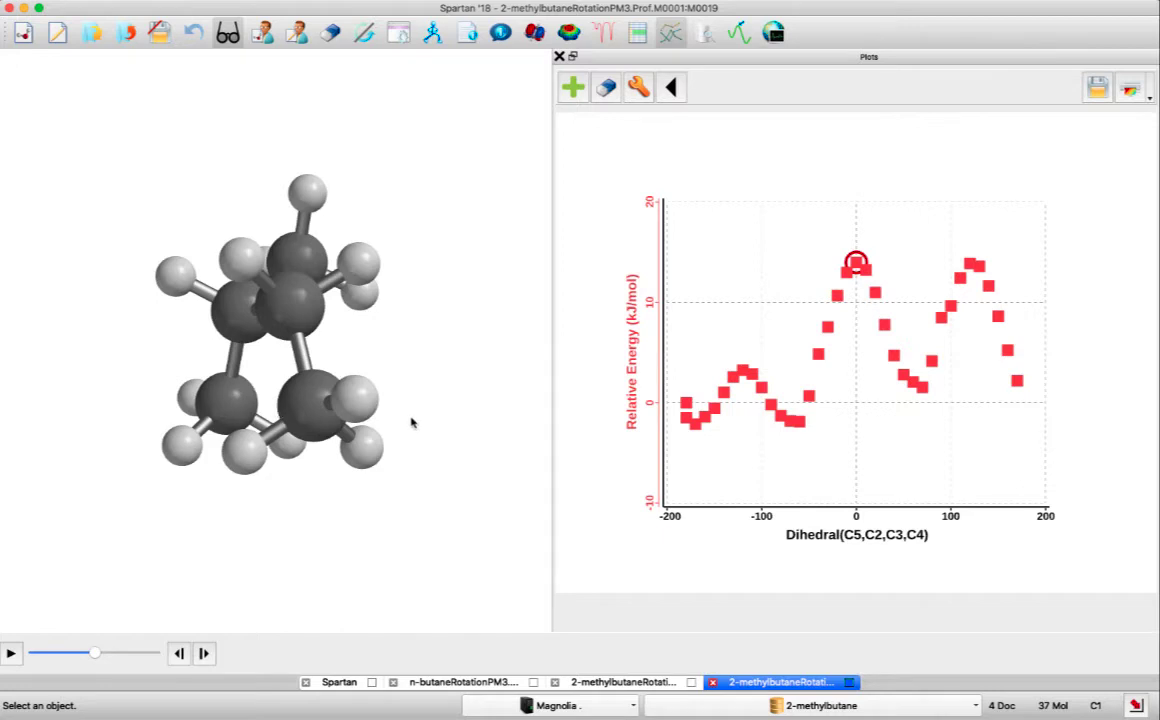
left_click_drag(408, 428, 380, 427)
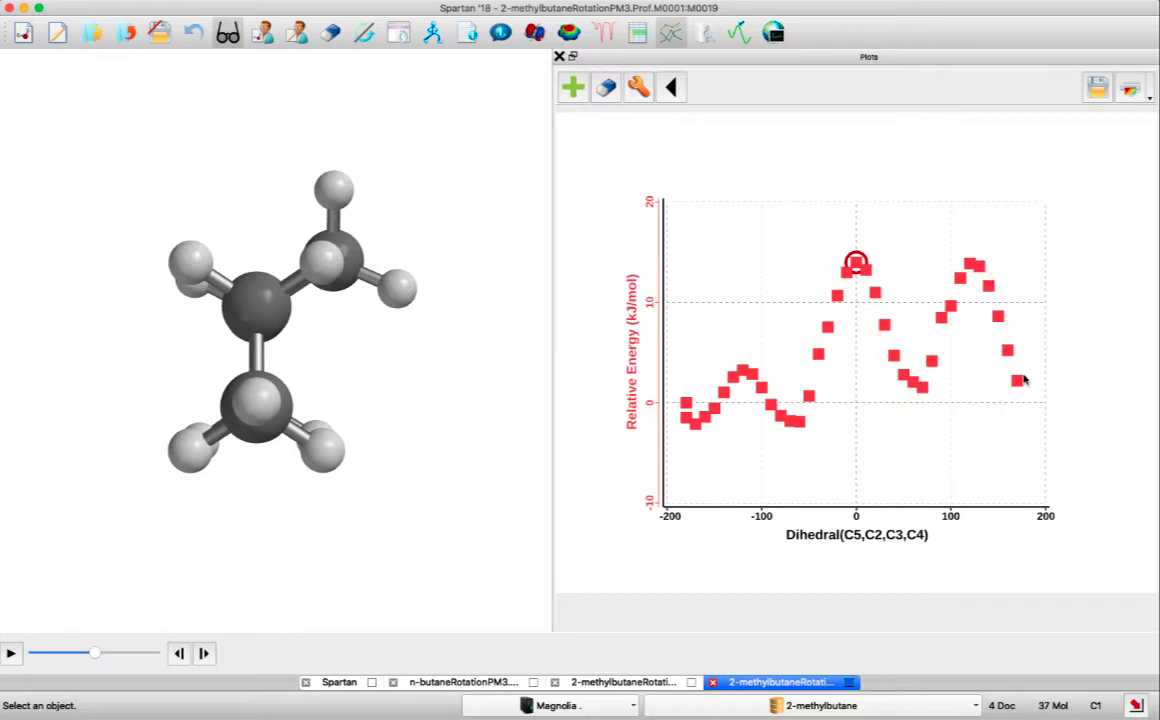
Step from M0019 to M0031, the second 14 kJ/mol barrier near 120° dihedral.
left_click(205, 654)
left_click(205, 654)
left_click(205, 654)
left_click(205, 654)
left_click(205, 654)
left_click(205, 654)
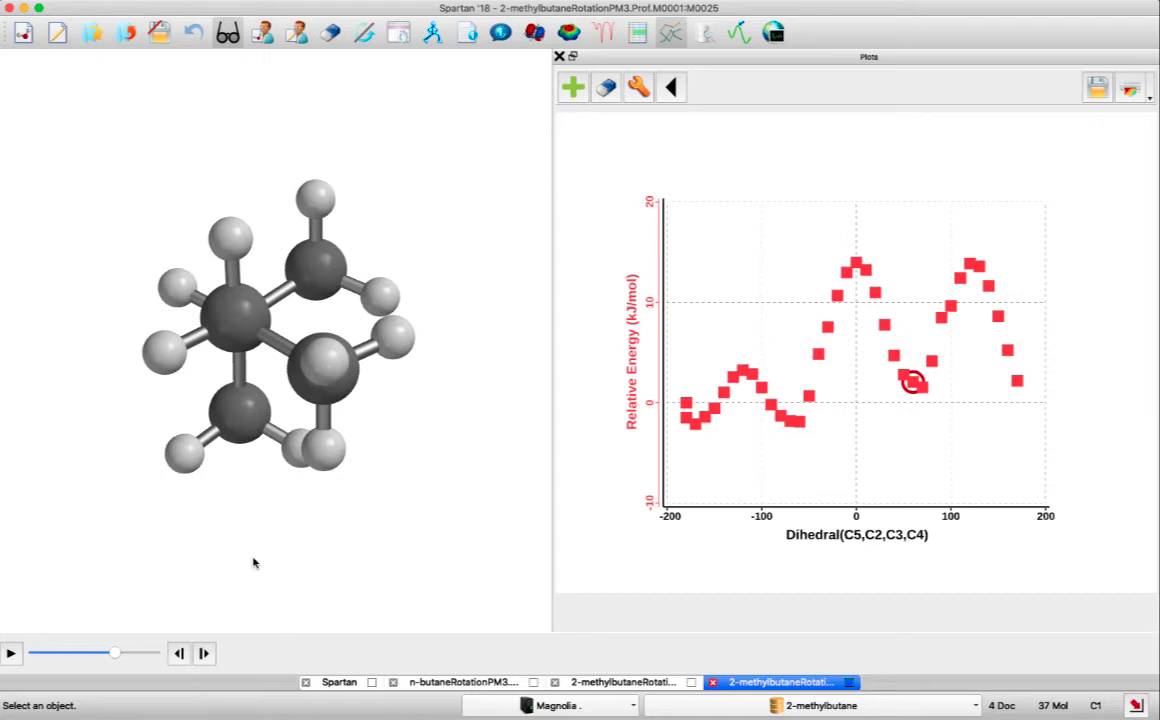
left_click(204, 654)
left_click(204, 654)
left_click(204, 654)
left_click(204, 654)
left_click(204, 654)
left_click(204, 654)
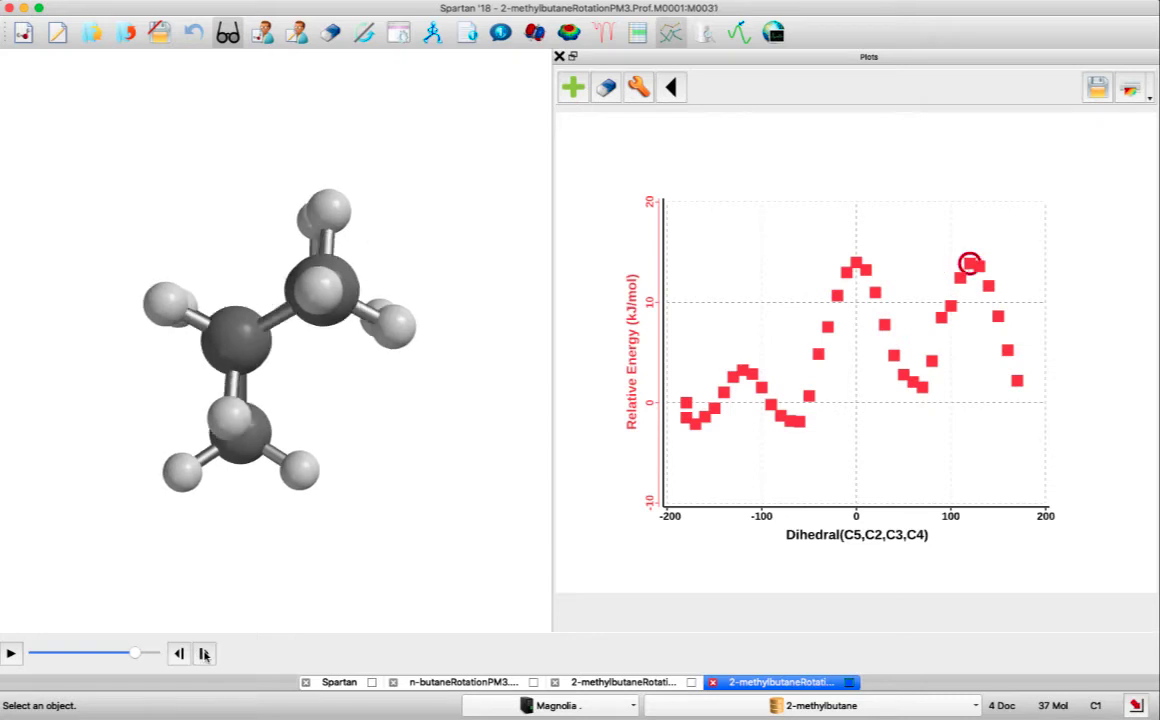
Rotate the M0031 conformer to inspect it from several angles, ending at a side view.
mouse_move(295, 258)
left_mouse_down()
mouse_move(291, 368)
mouse_move(189, 302)
left_mouse_up()
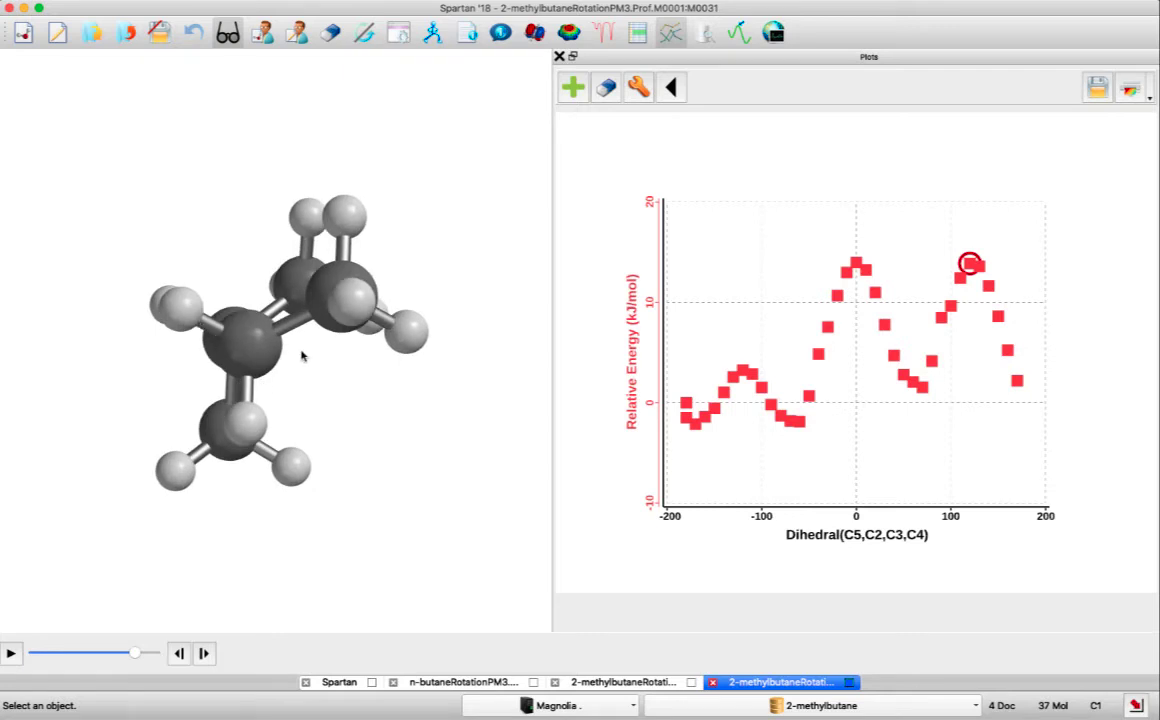
mouse_move(303, 355)
left_mouse_down()
mouse_move(287, 344)
mouse_move(318, 372)
mouse_move(305, 378)
left_mouse_up()
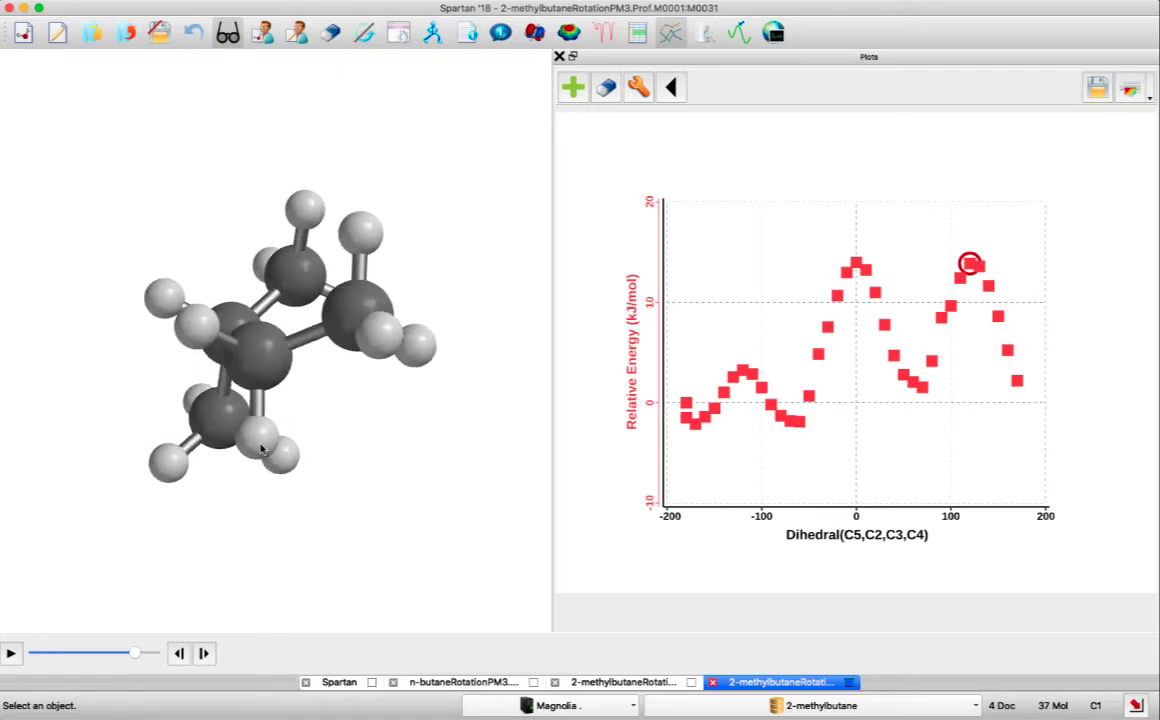
left_click_drag(378, 413, 352, 388)
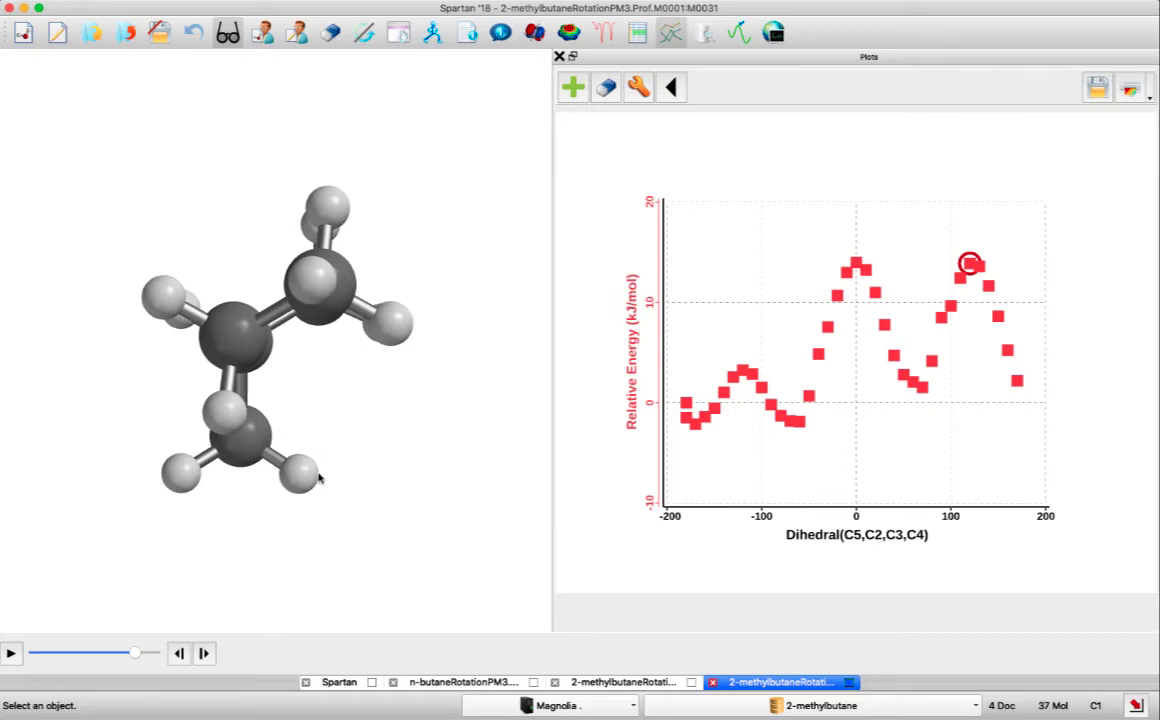
Step through the final conformers to M0036, near 170° at about 2 kJ/mol.
left_click(203, 653)
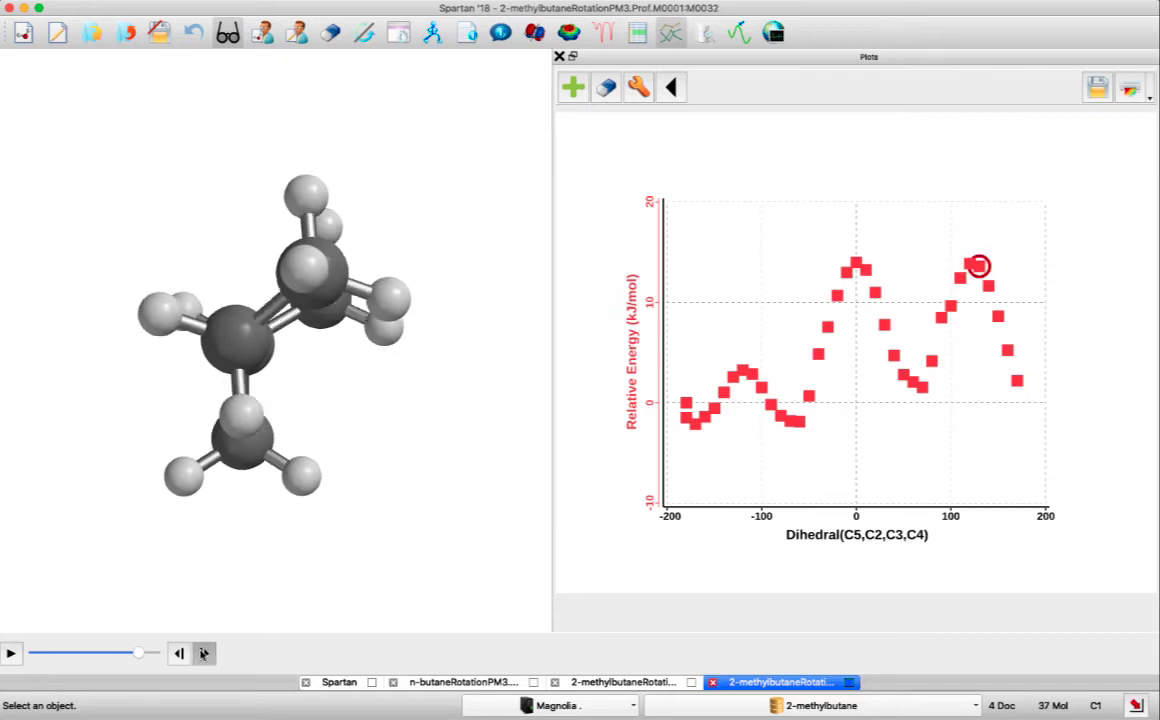
left_click(203, 653)
left_click(203, 653)
left_click(203, 653)
left_click(203, 653)
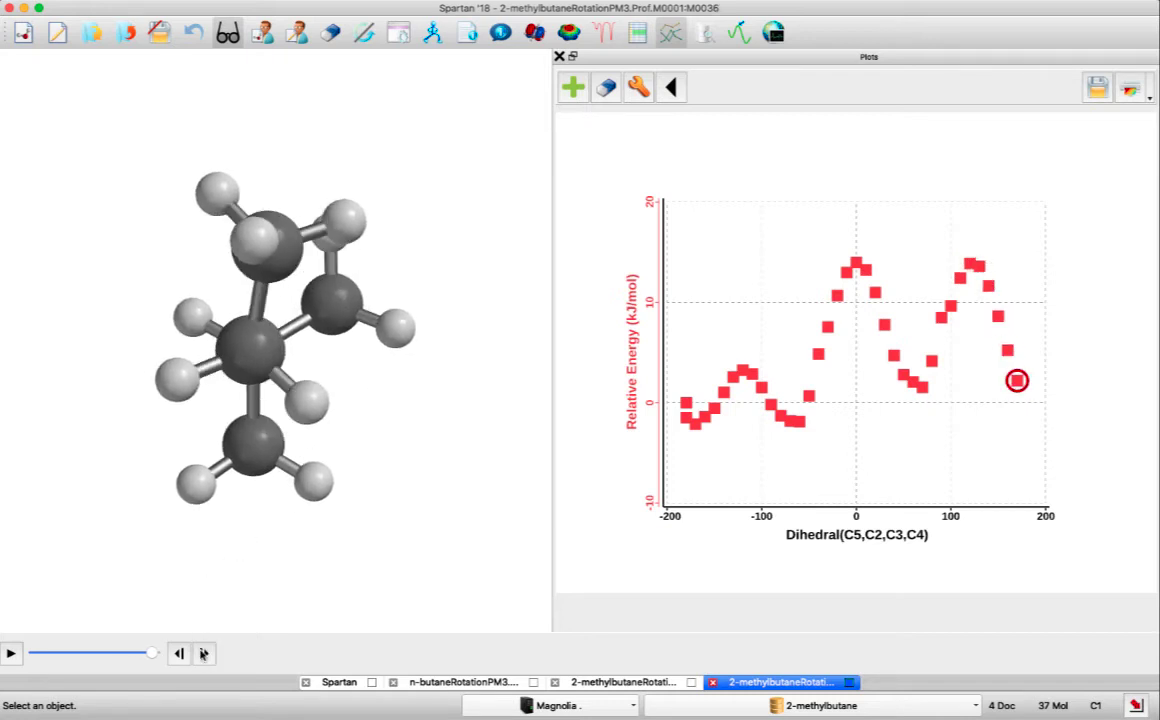
left_click(203, 653)
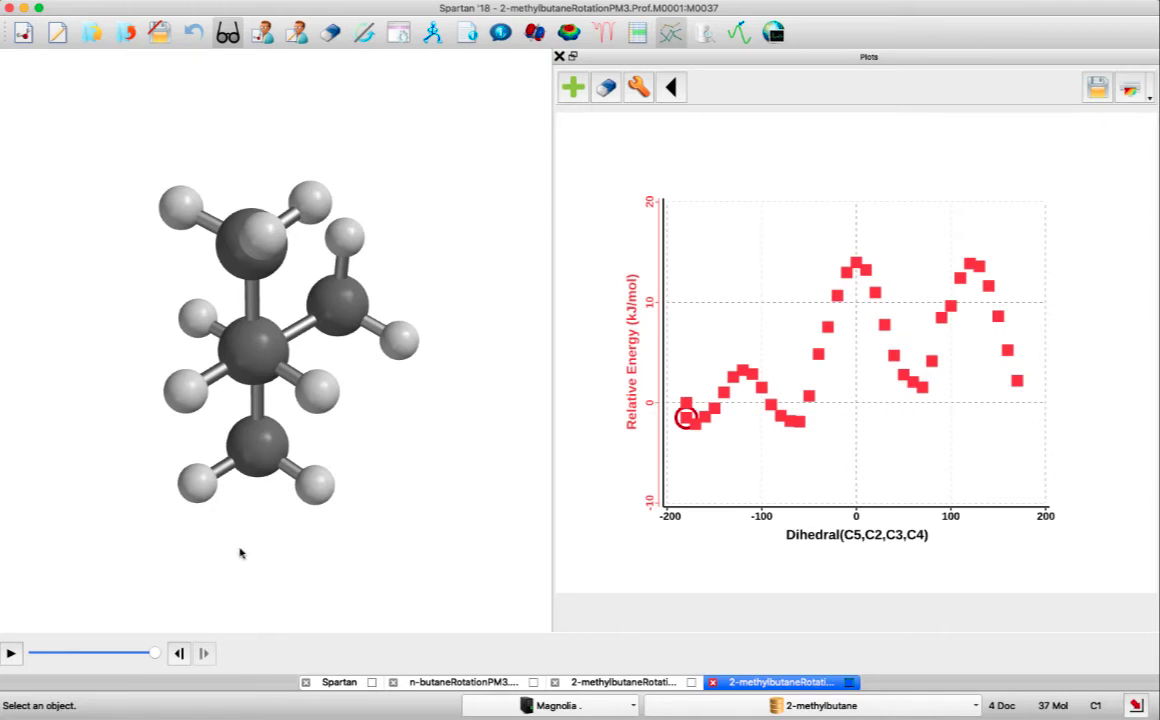
Play the conformer animation so the model rotates along the dihedral energy plot.
left_click(12, 653)
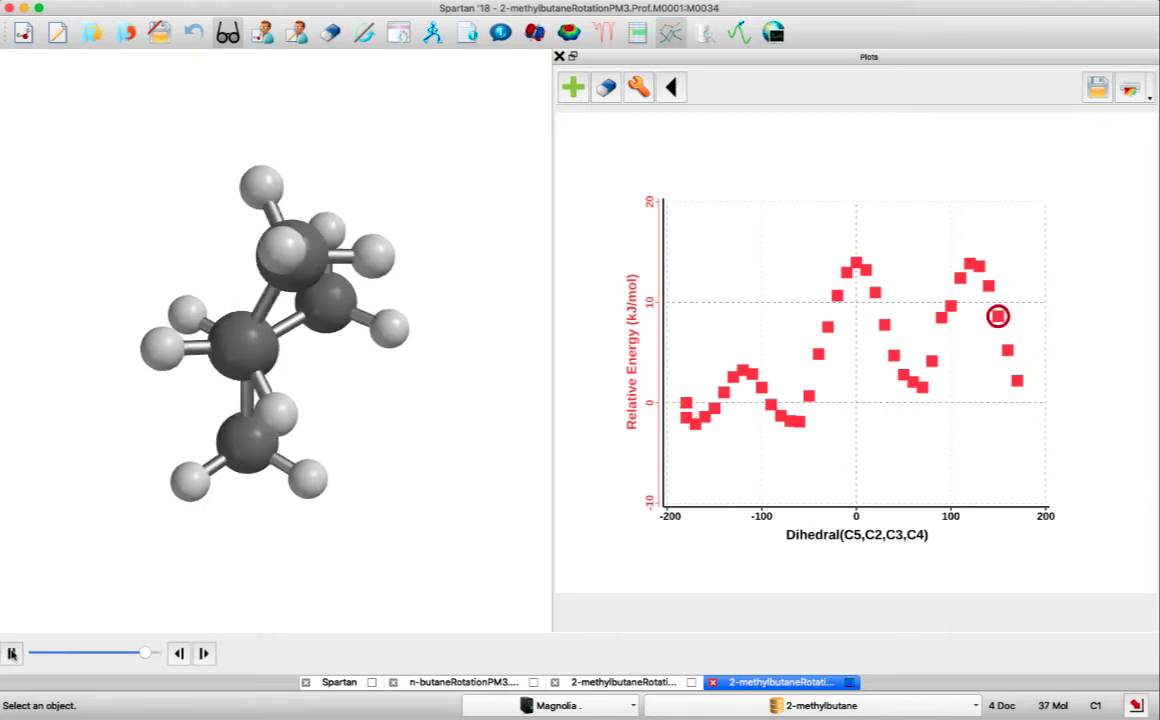